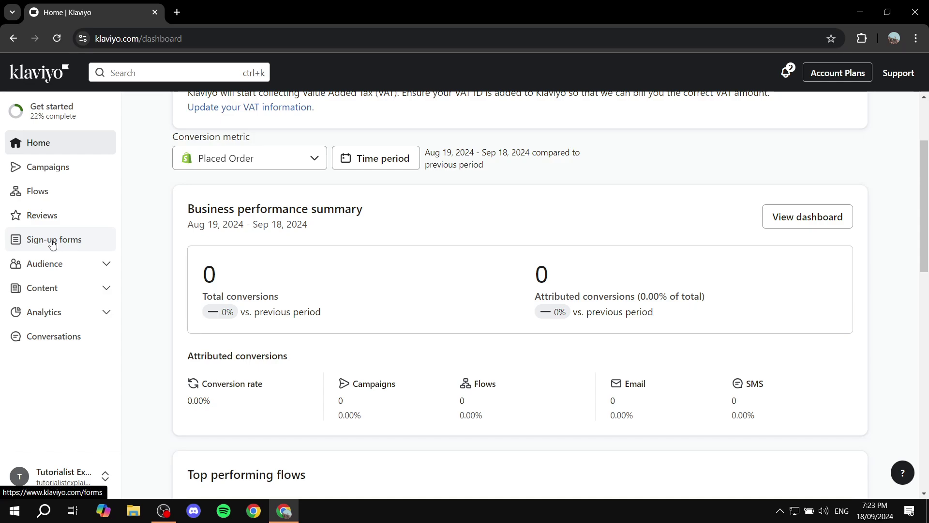
Open the Sign-up forms page and look over the Browse Templates section.
click(70, 242)
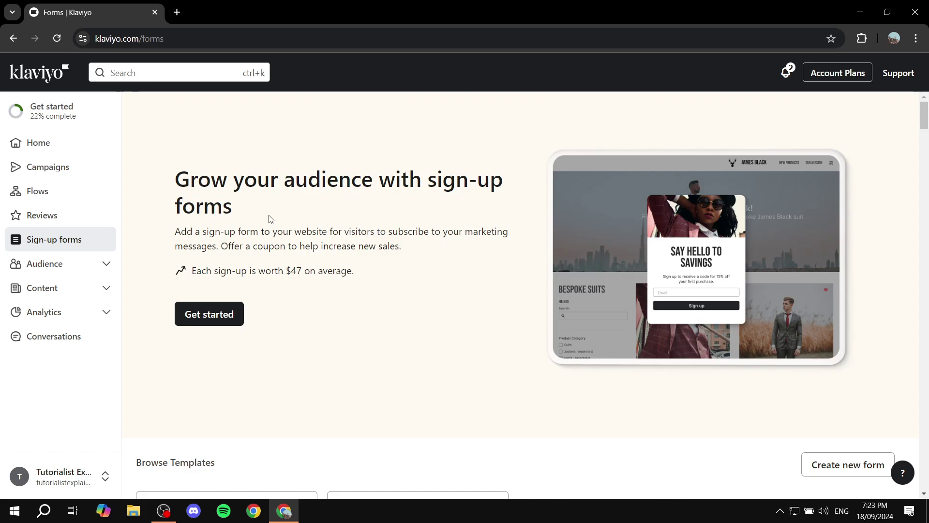
scroll(272, 245, down, 1)
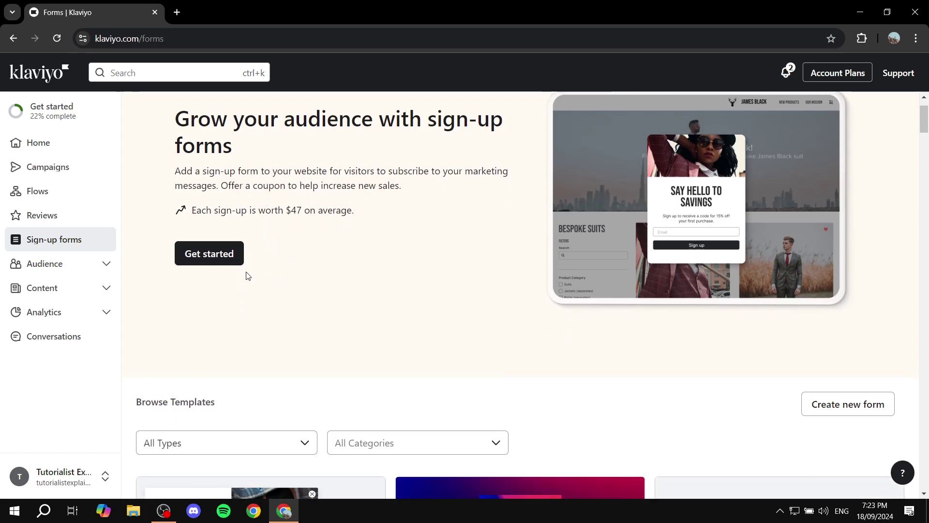
scroll(247, 286, up, 1)
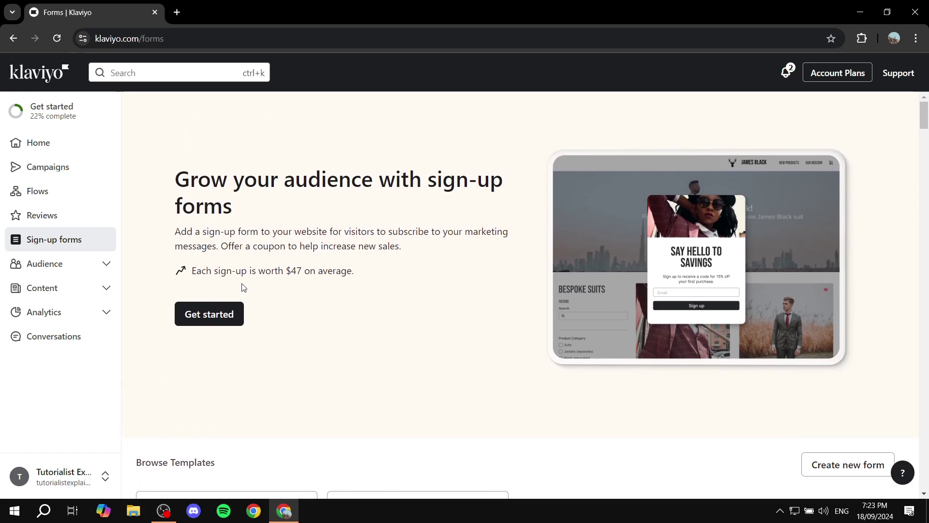
Start a new sign-up form with Email only as the channel, subscribing to Email List.
click(215, 321)
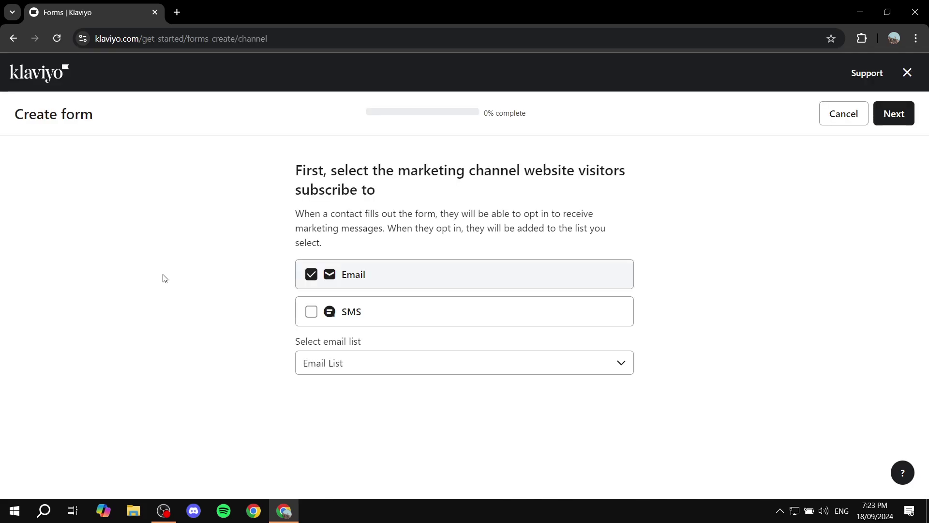
drag(295, 174, 718, 181)
click(718, 181)
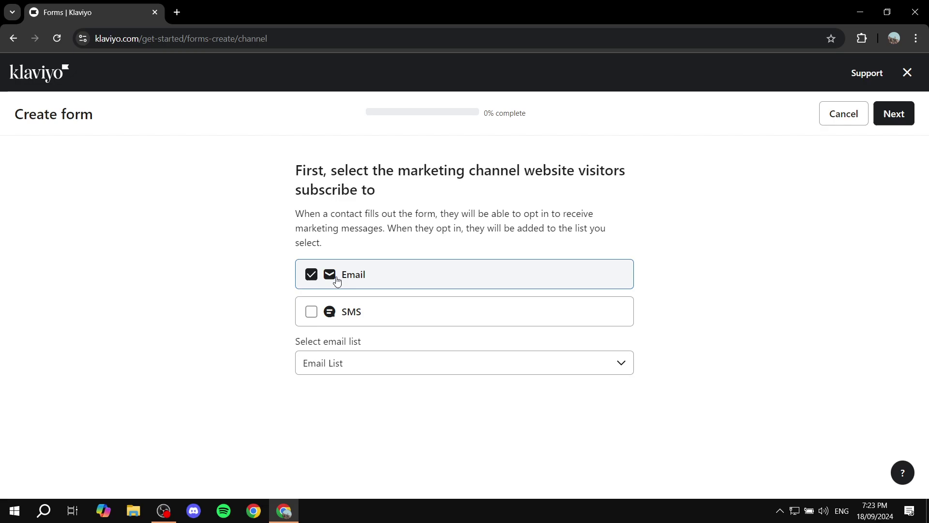
click(361, 324)
click(332, 317)
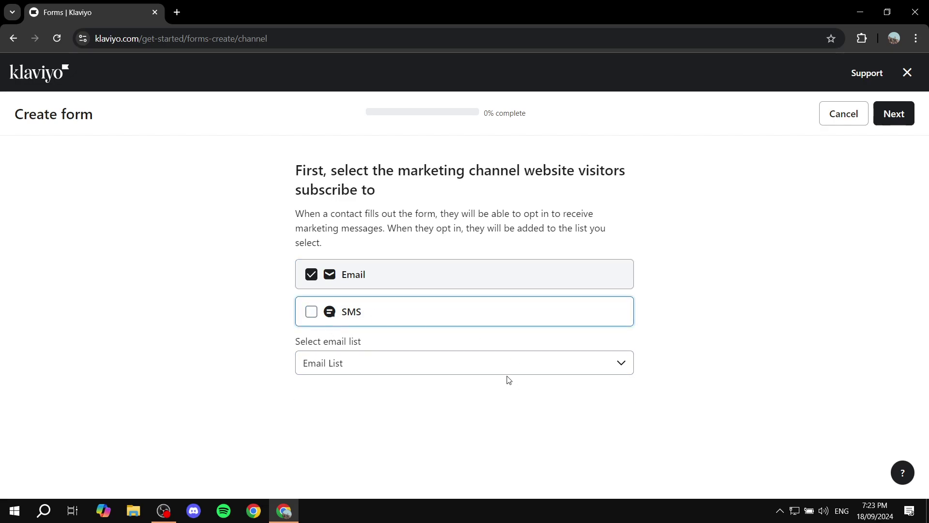
click(490, 363)
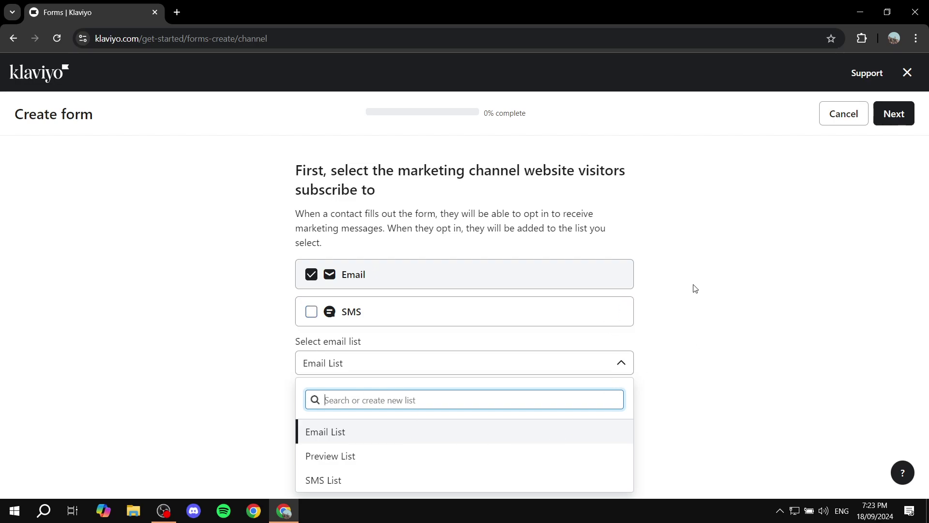
click(358, 438)
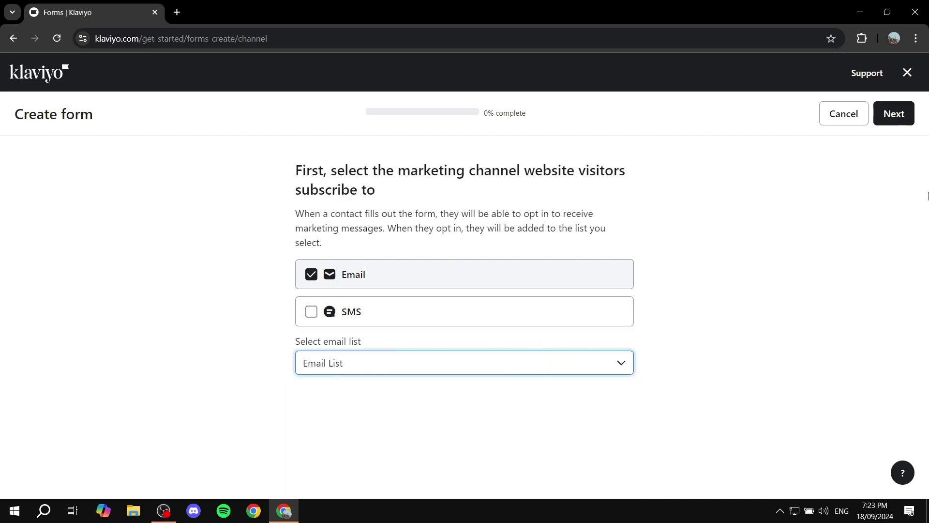
Compare the Full page, Flyout and Embedded form types, then choose Popup.
click(901, 121)
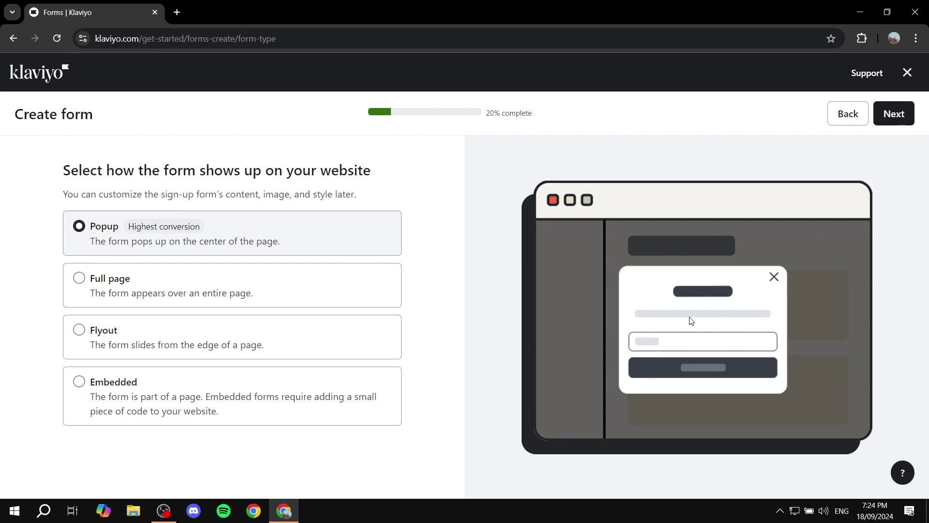
click(262, 289)
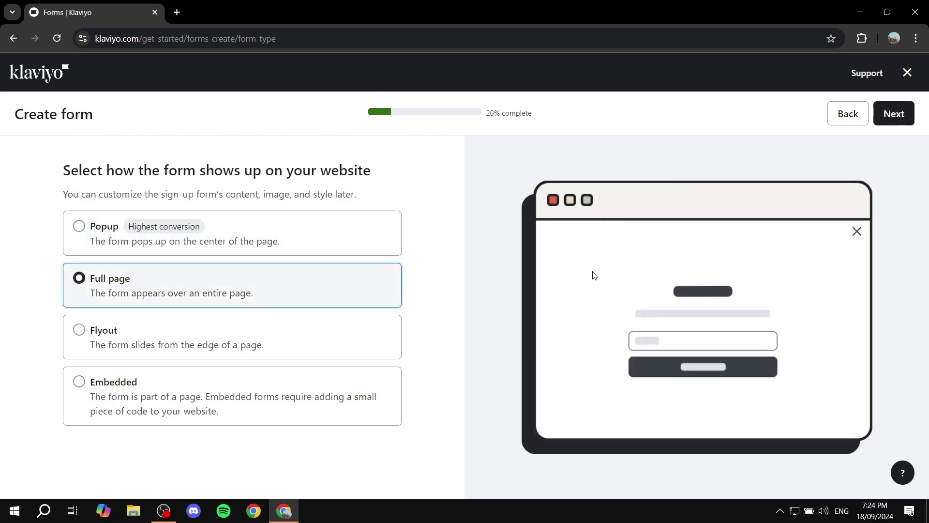
click(219, 353)
click(223, 389)
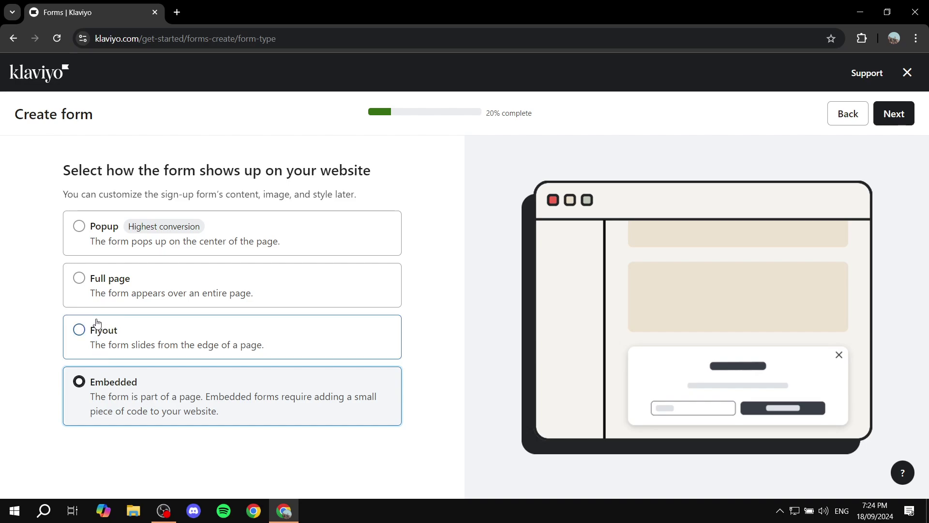
click(160, 229)
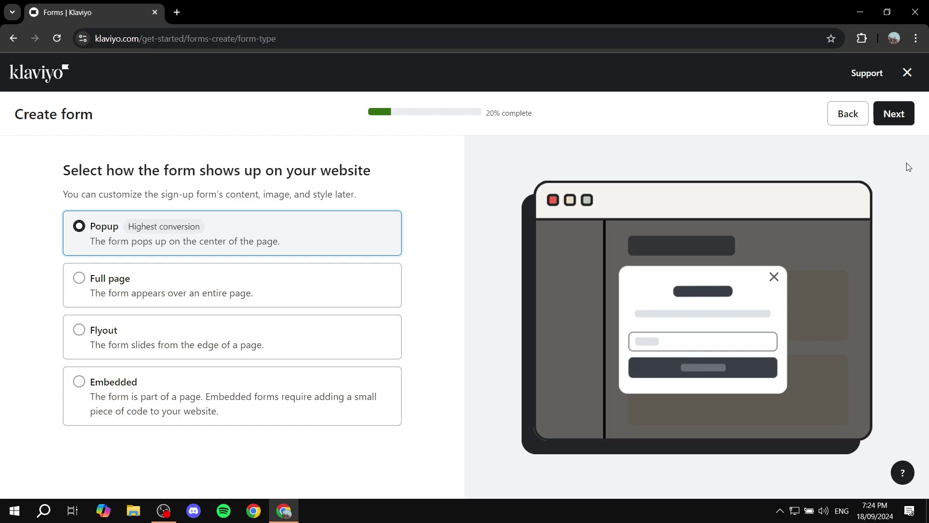
Compare the teaser options and set the form to include no teaser.
click(894, 114)
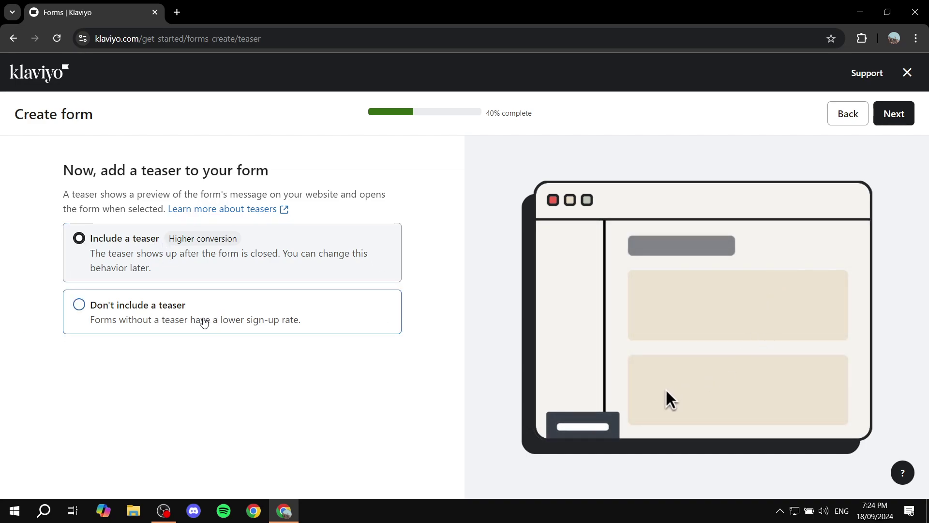
click(205, 323)
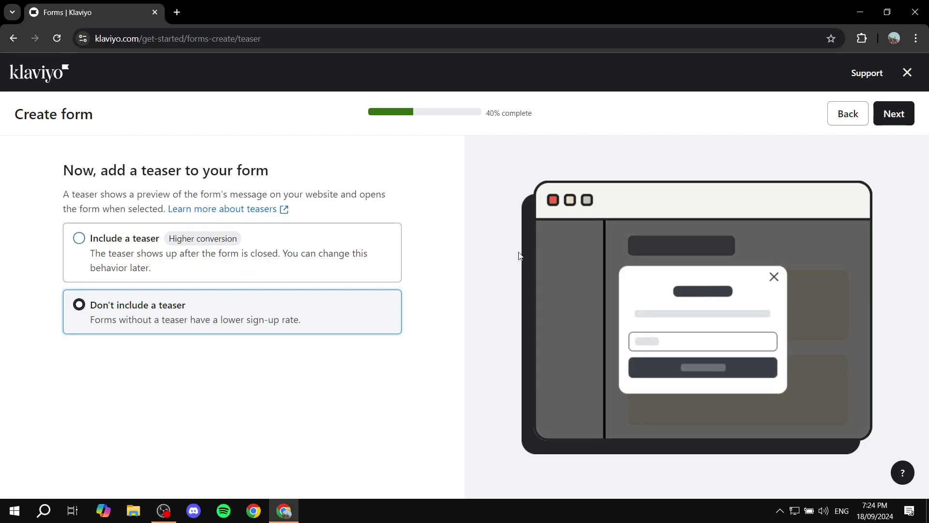
click(300, 250)
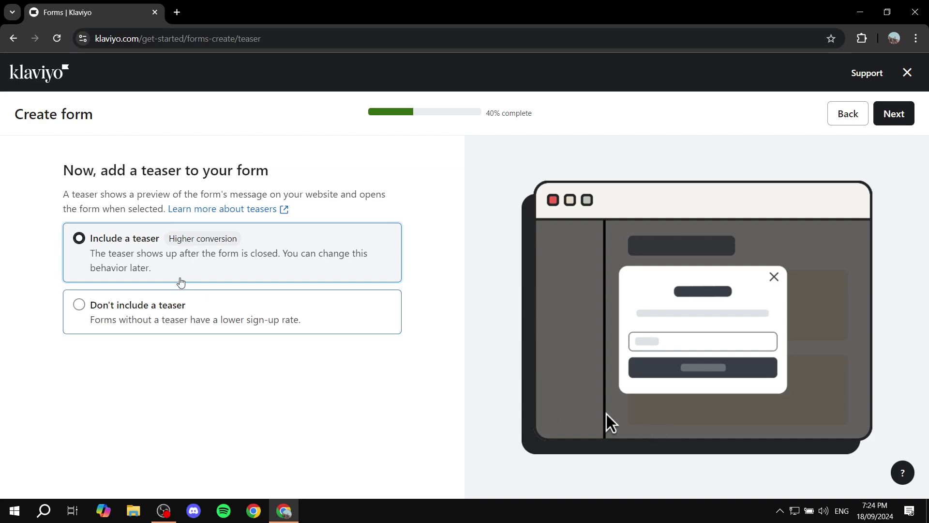
click(176, 315)
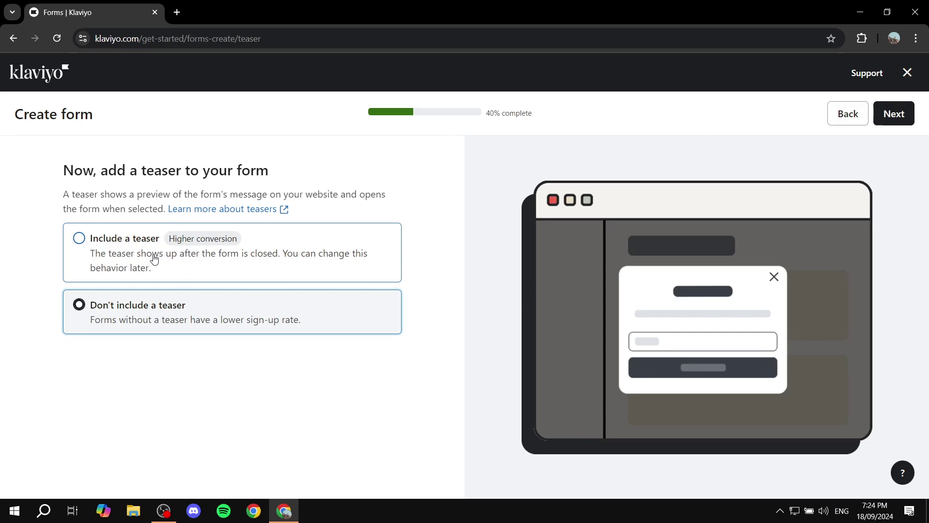
click(901, 122)
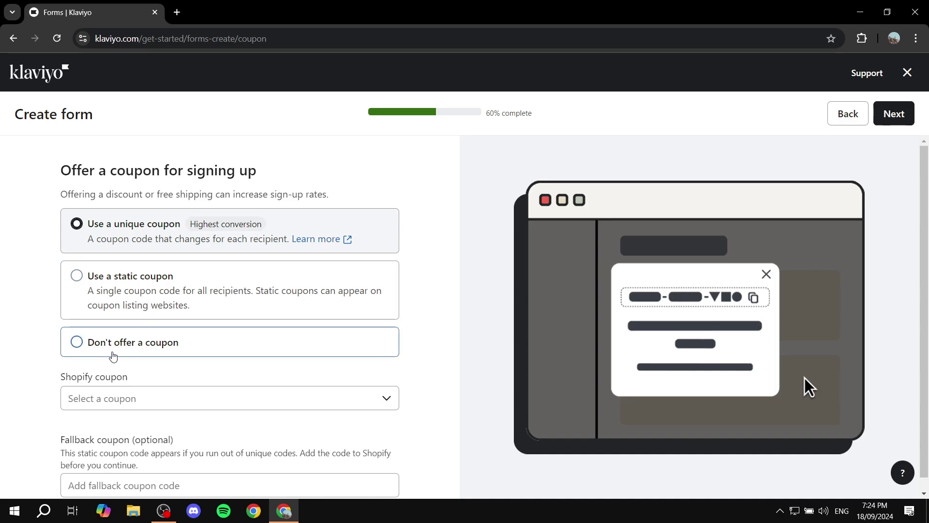
Compare the static and unique coupon options, then choose Don't offer a coupon.
click(120, 347)
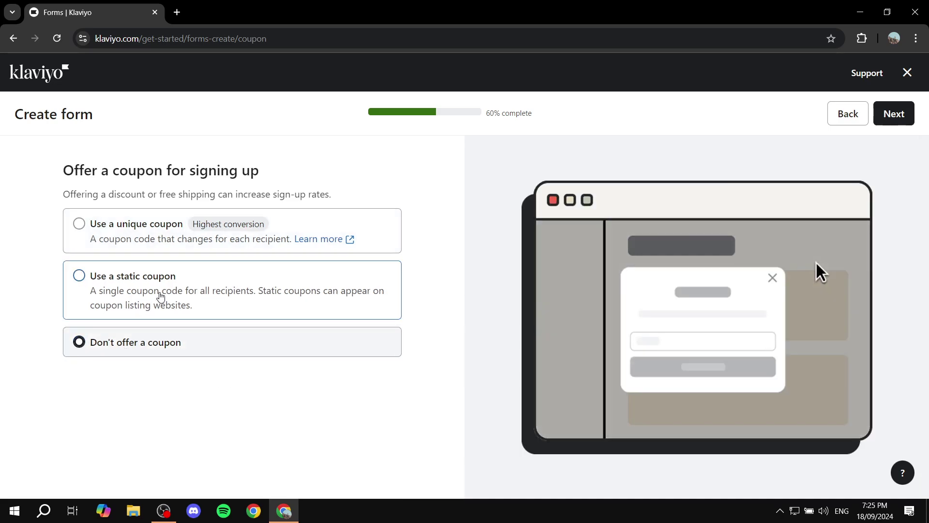
click(160, 296)
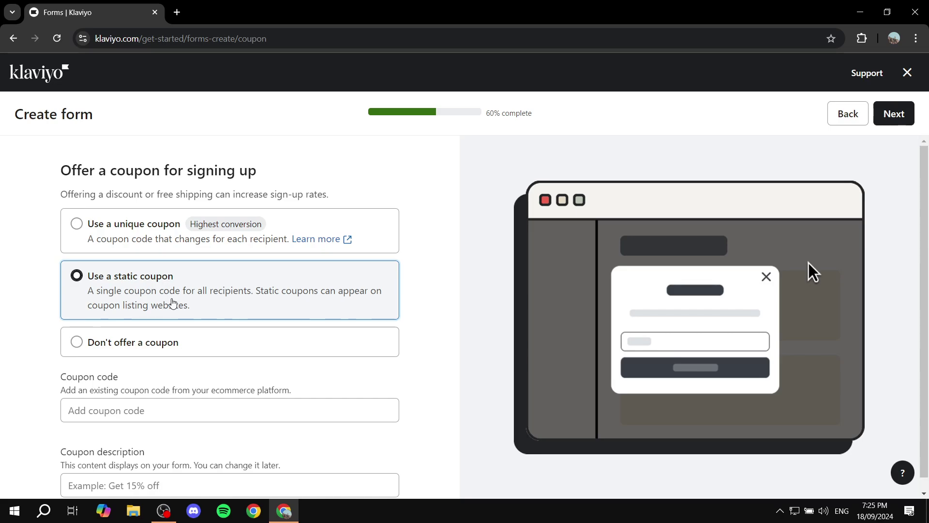
click(124, 230)
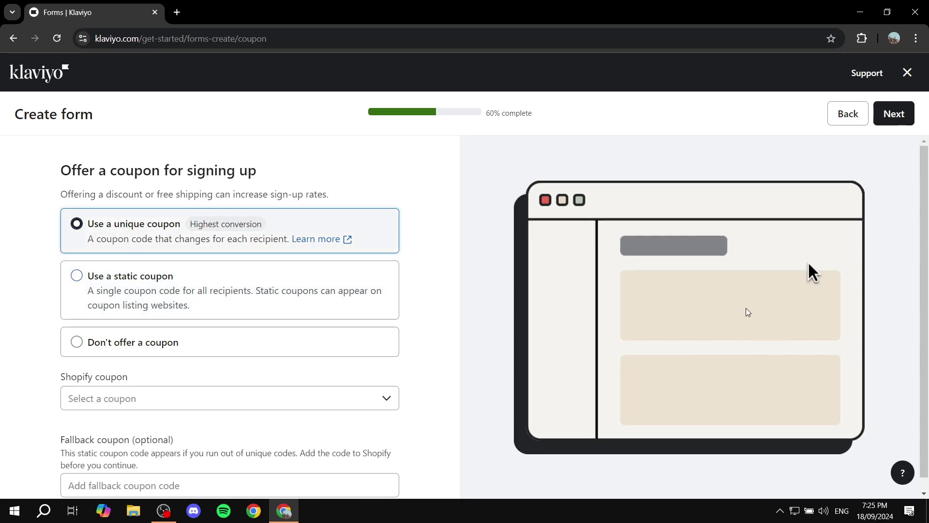
click(184, 342)
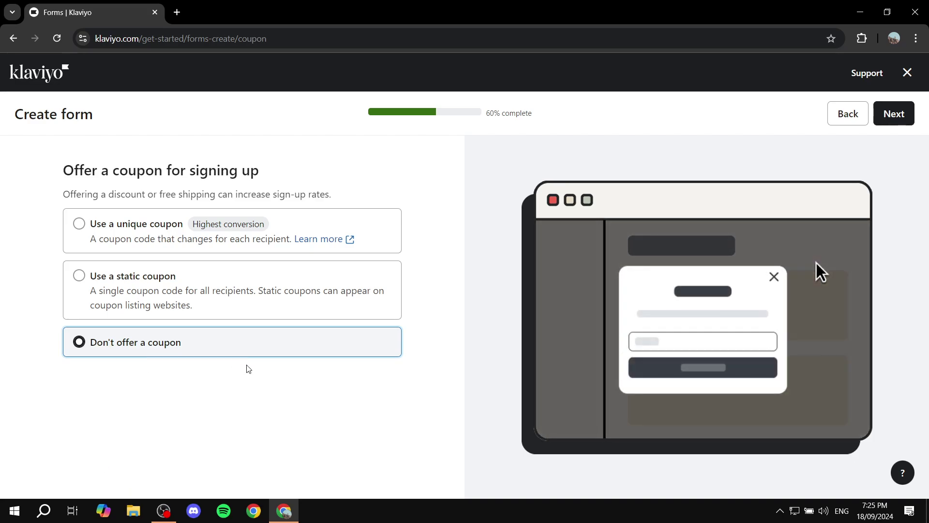
click(905, 120)
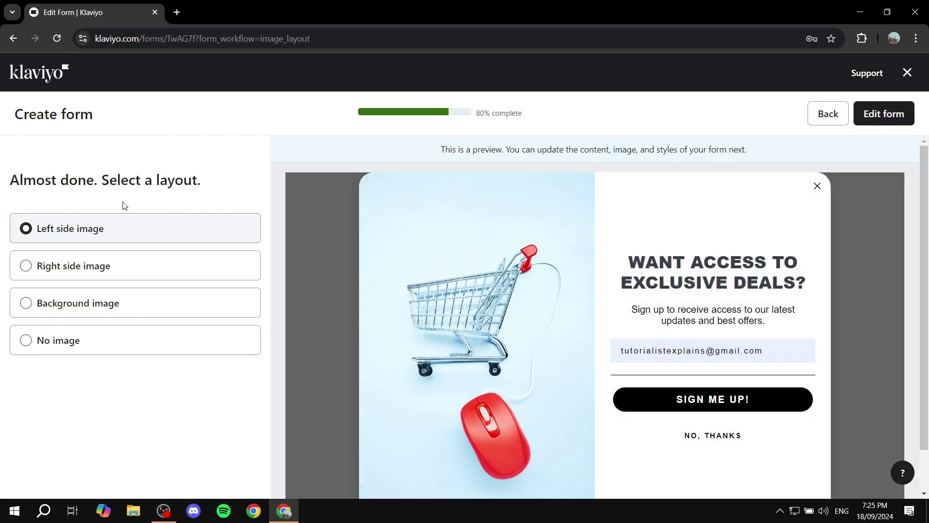
Compare Right side image and No image layouts, then pick Background image and edit the form.
click(97, 272)
click(93, 304)
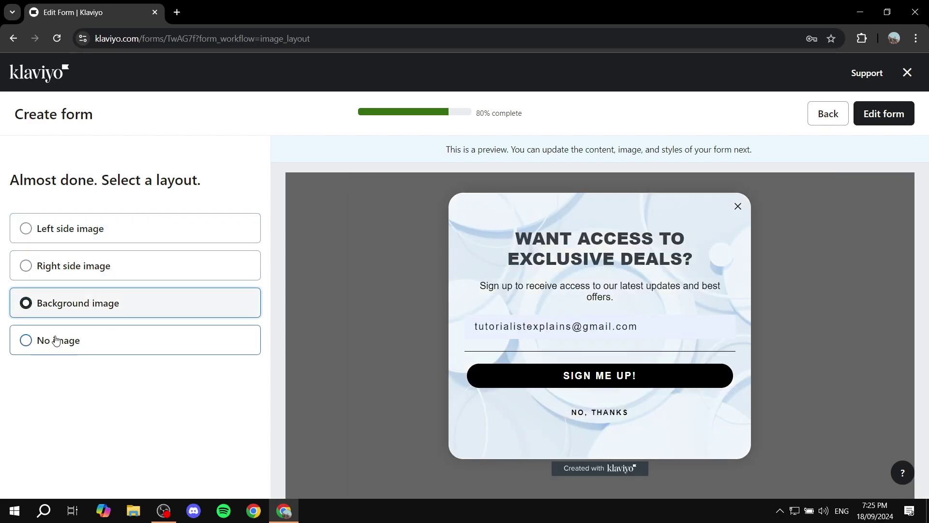
click(90, 347)
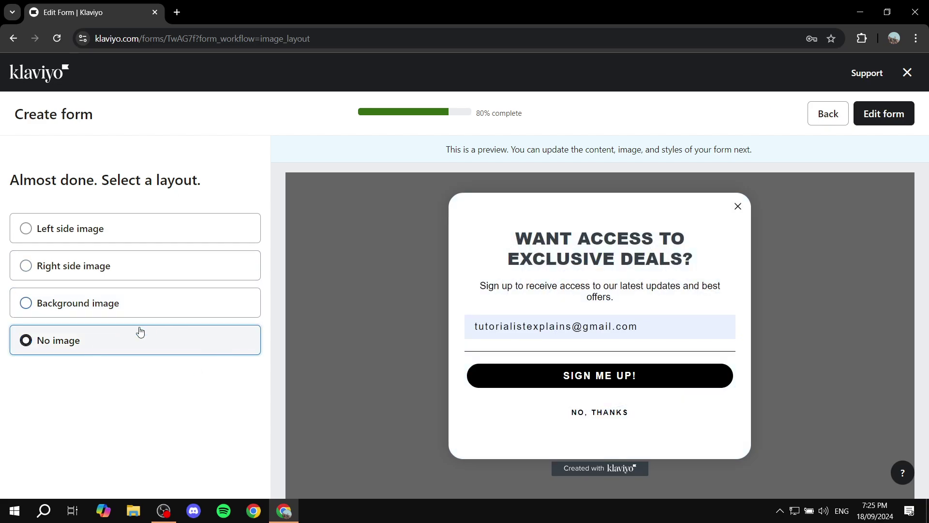
click(84, 310)
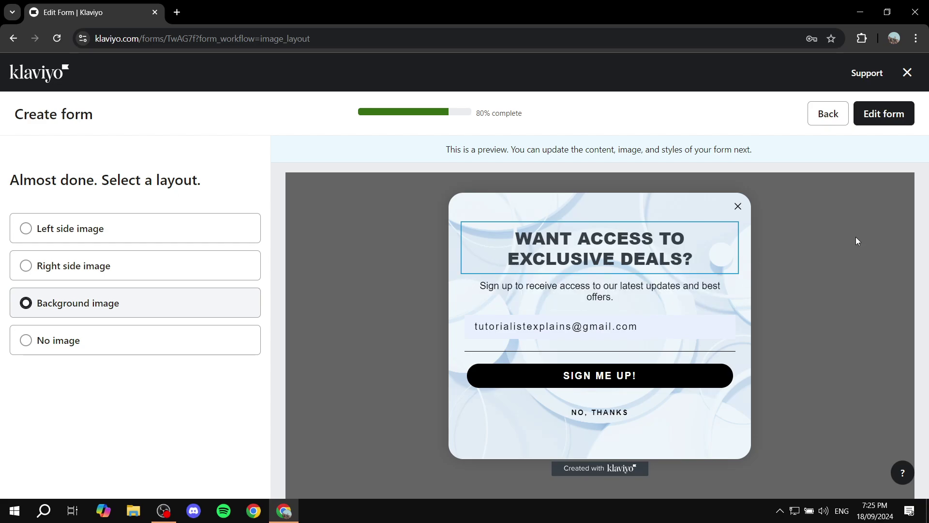
click(894, 118)
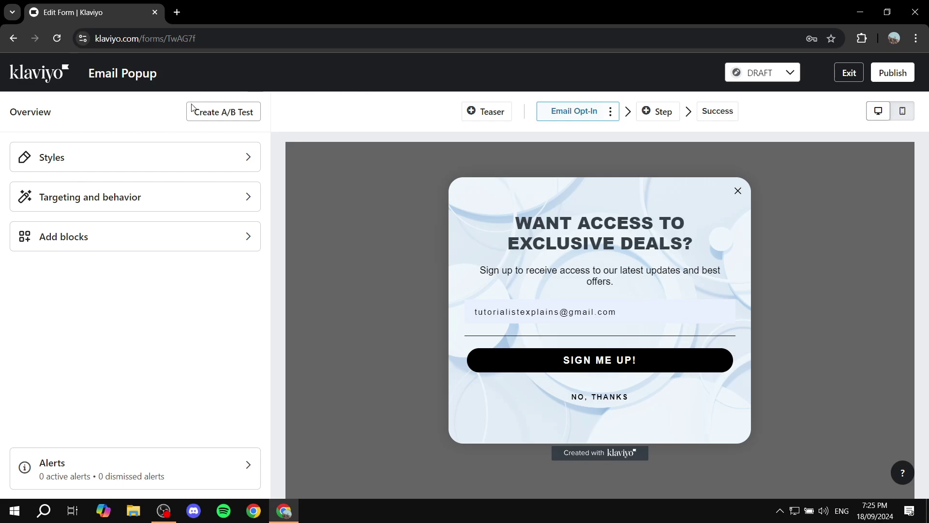
Replace the 'WANT ACCESS TO EXCLUSIVE DEALS?' heading with 'This is a signup form'.
click(668, 239)
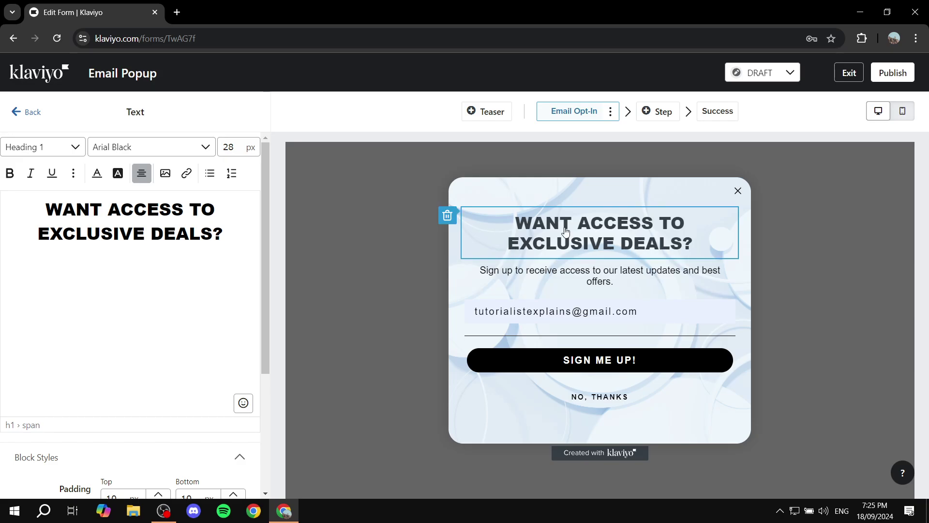
drag(229, 238, 36, 208)
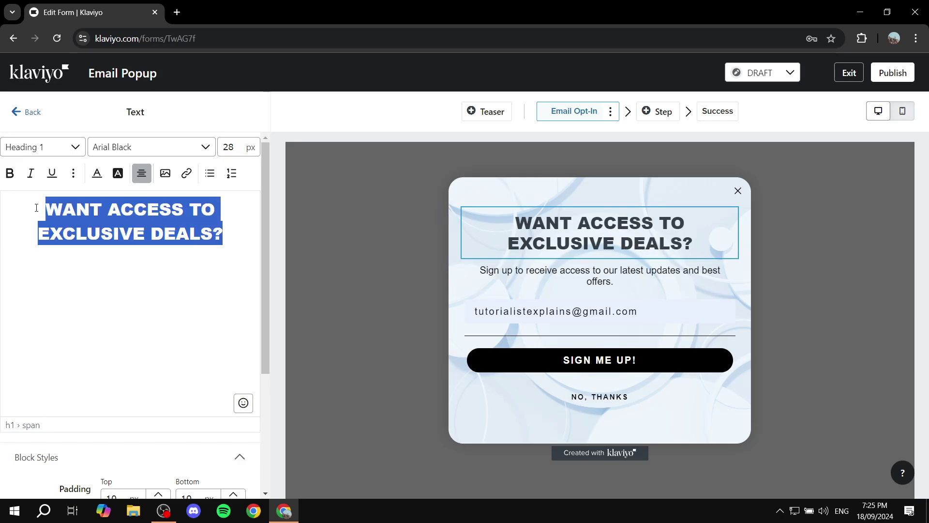
key(BackSpace)
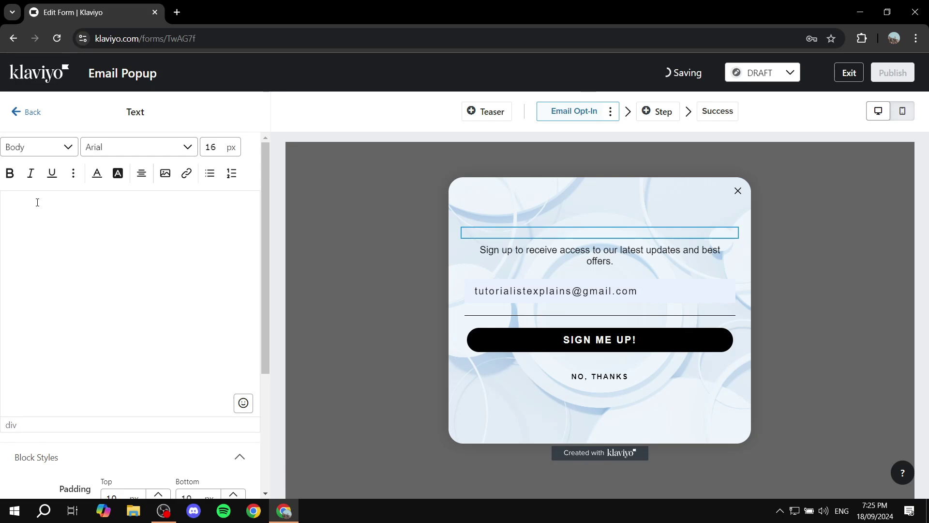
text(This )
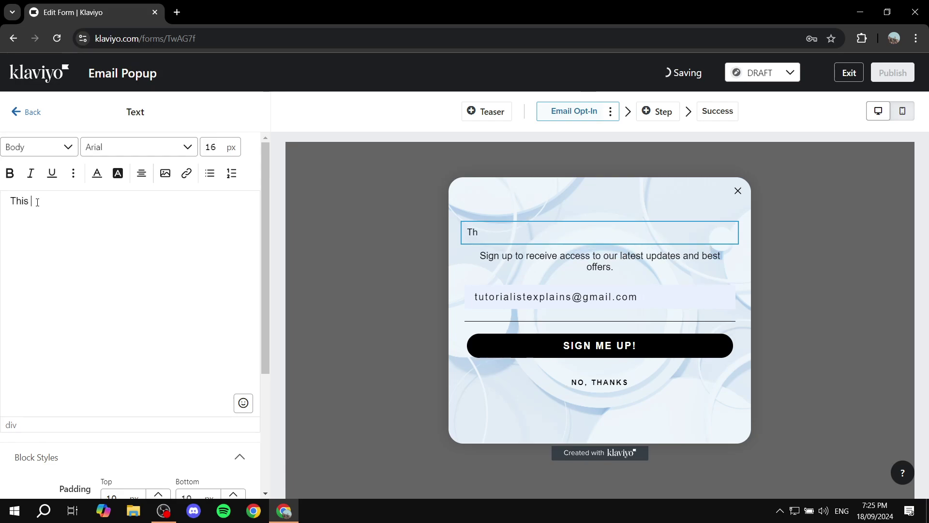
text(is a signup form)
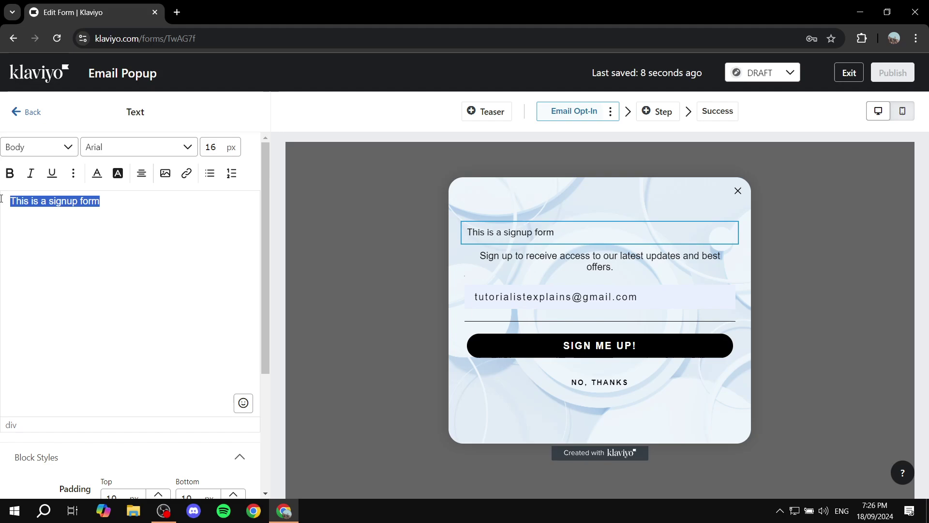
Format the 'This is a signup form' heading at 40 px, bold and centre-aligned.
click(232, 151)
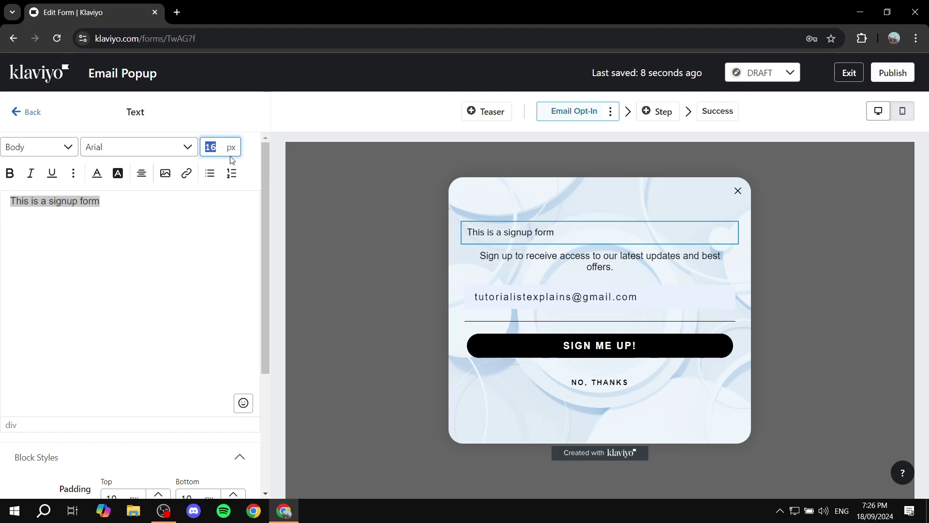
text(30)
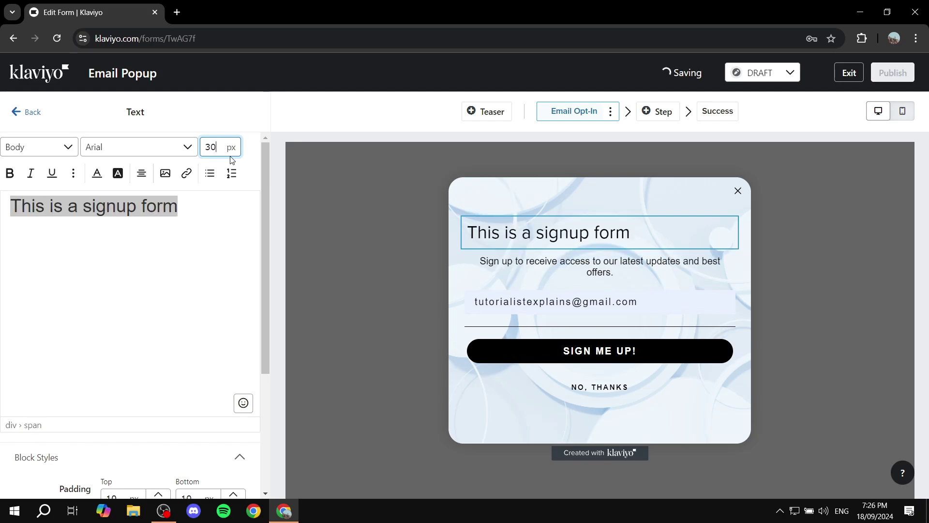
key(BackSpace)
key(BackSpace)
text(40)
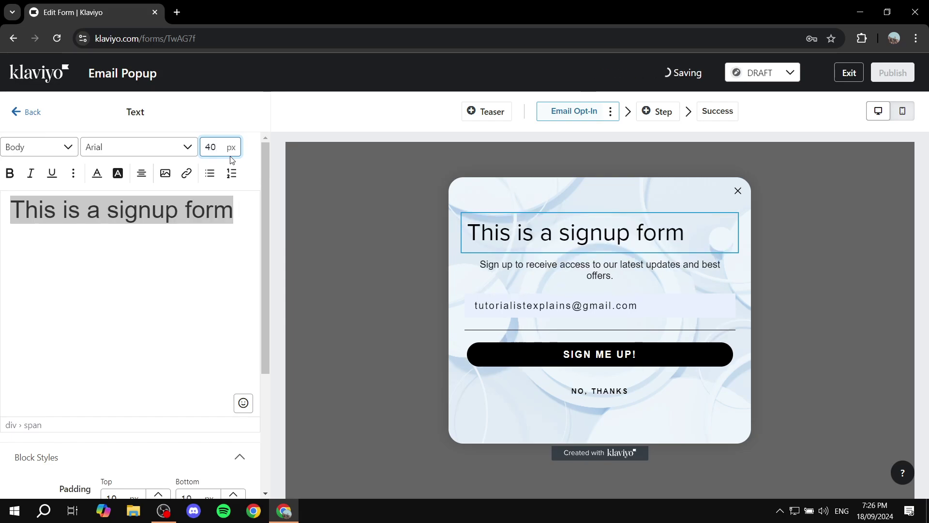
click(10, 172)
click(141, 172)
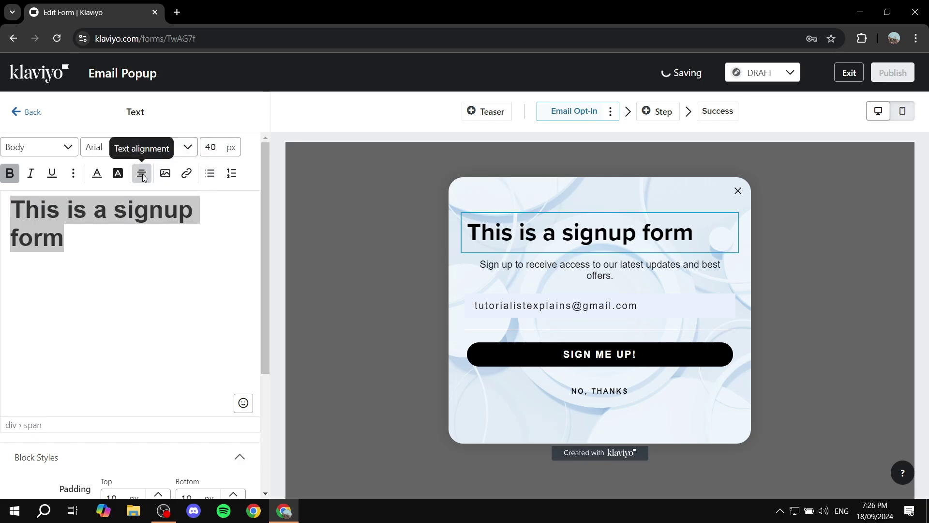
click(165, 198)
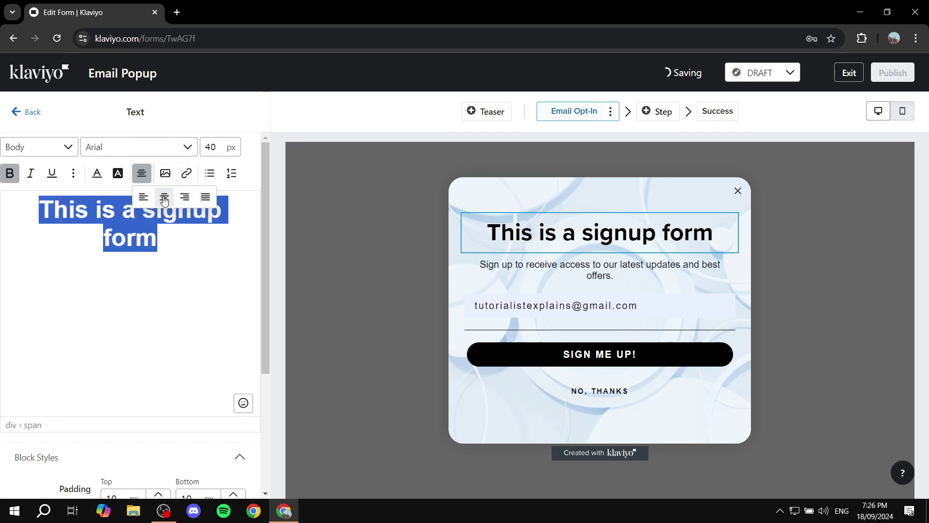
click(217, 234)
click(556, 269)
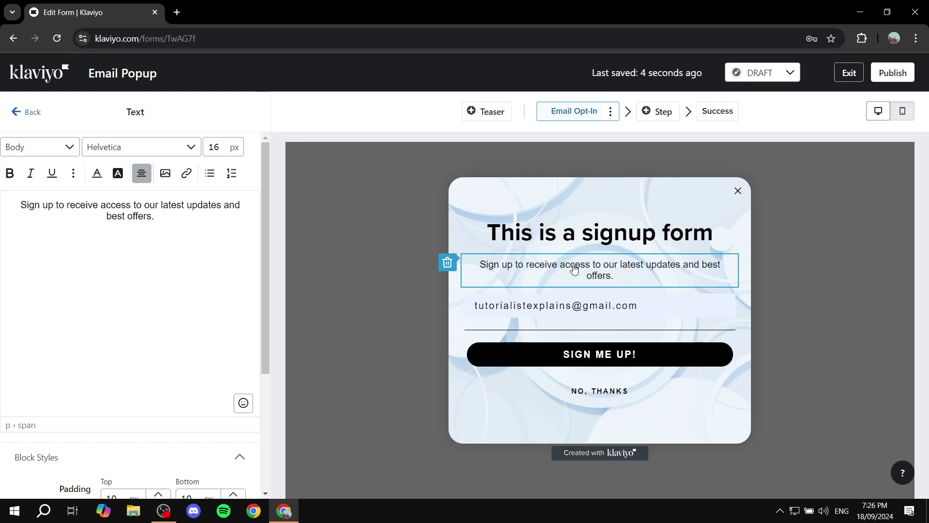
Review the subtitle's font and style lists without changes, then return to the Overview.
click(118, 151)
click(47, 155)
click(47, 154)
click(54, 151)
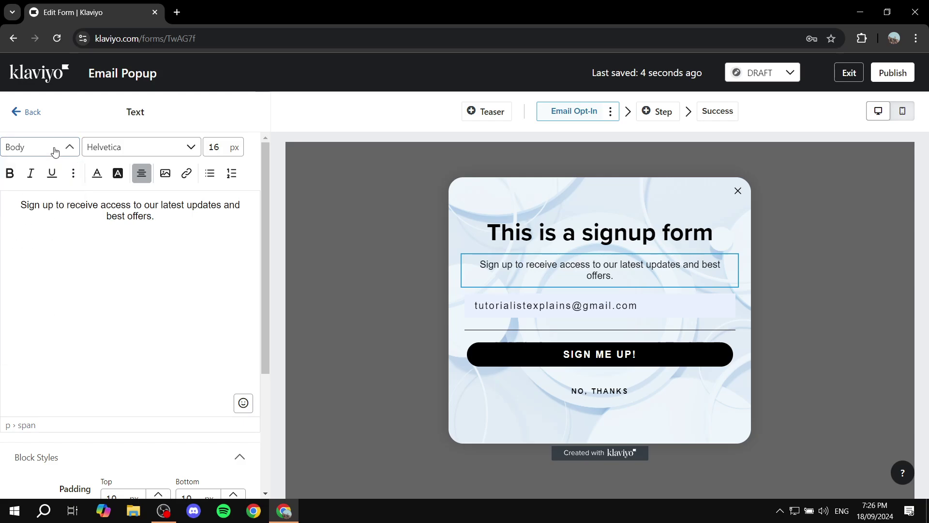
click(121, 146)
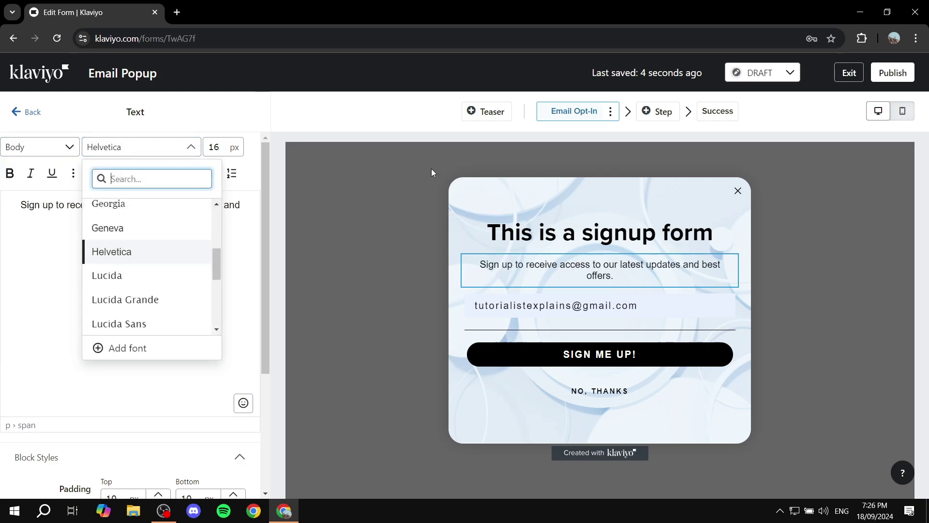
click(154, 149)
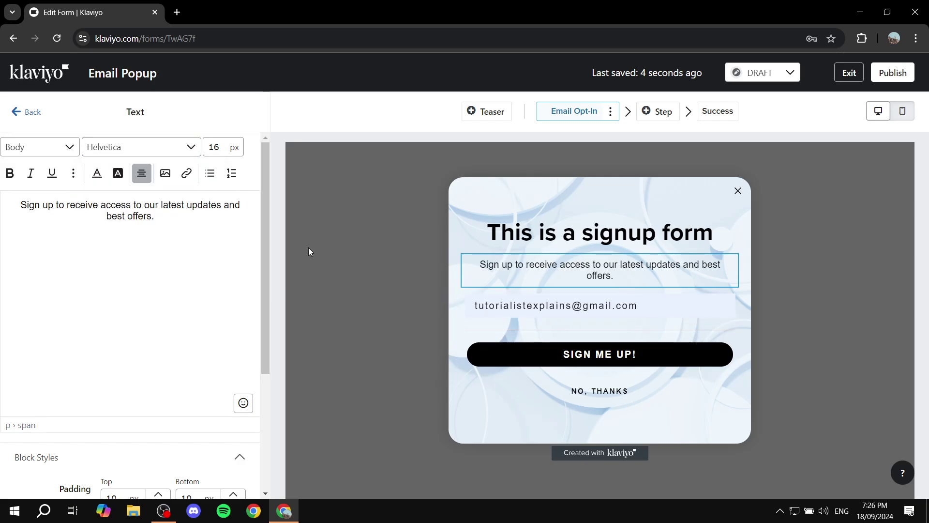
click(30, 112)
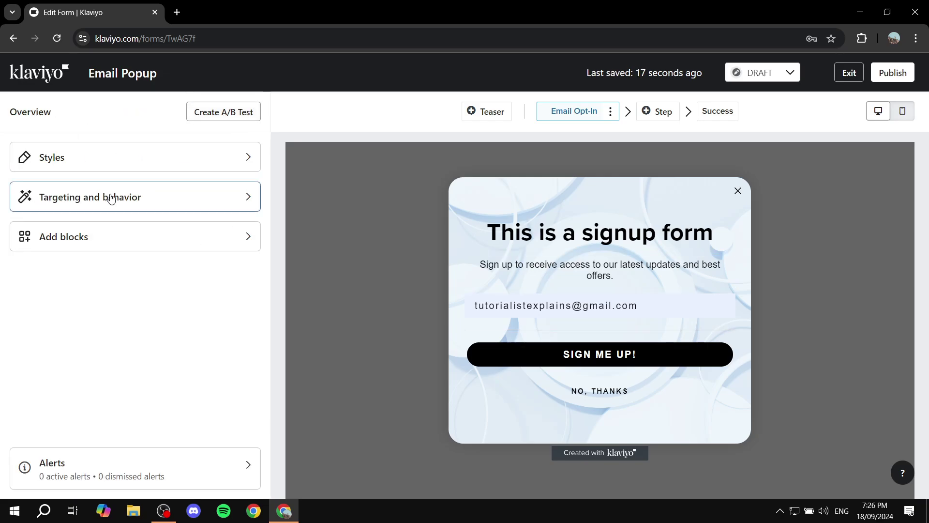
Add a Phone number block to the popup above the email field.
click(116, 239)
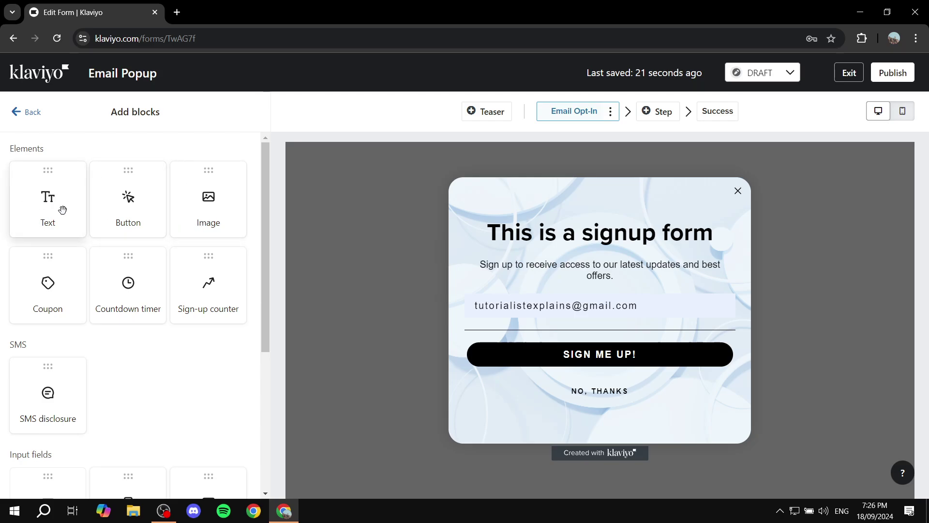
scroll(193, 222, down, 5)
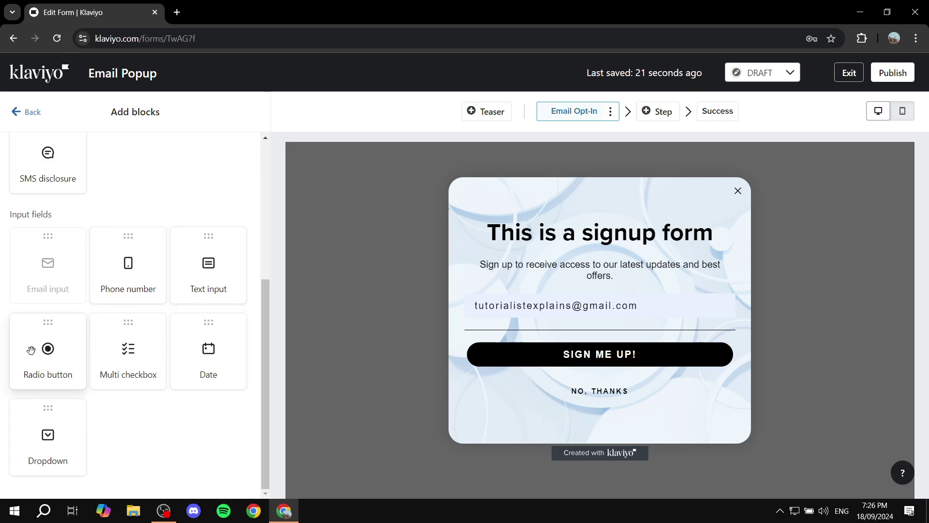
drag(138, 283, 588, 290)
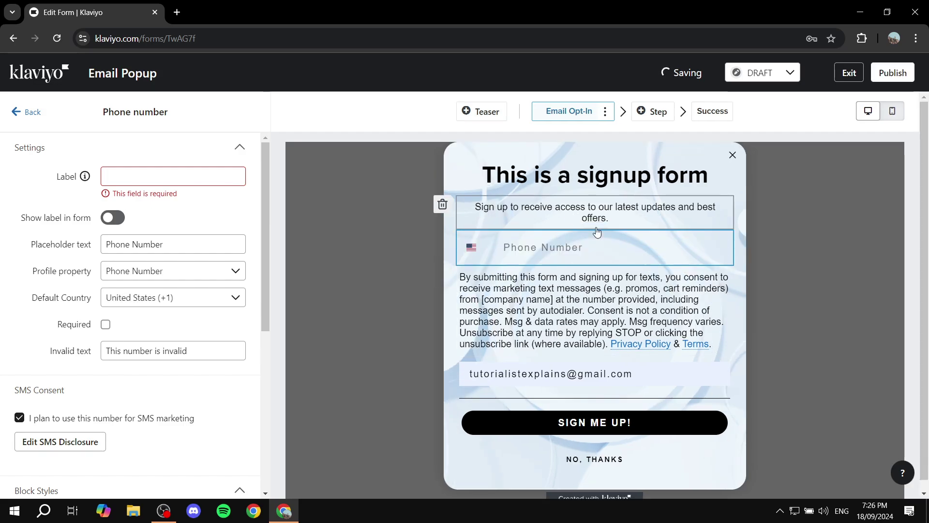
Delete the SMS disclosure block beneath the phone field.
click(514, 283)
click(442, 276)
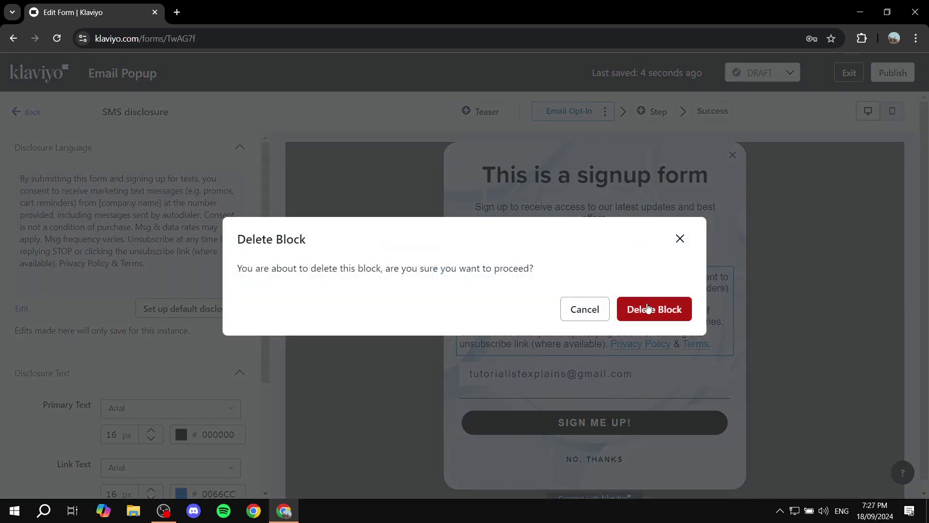
key(Return)
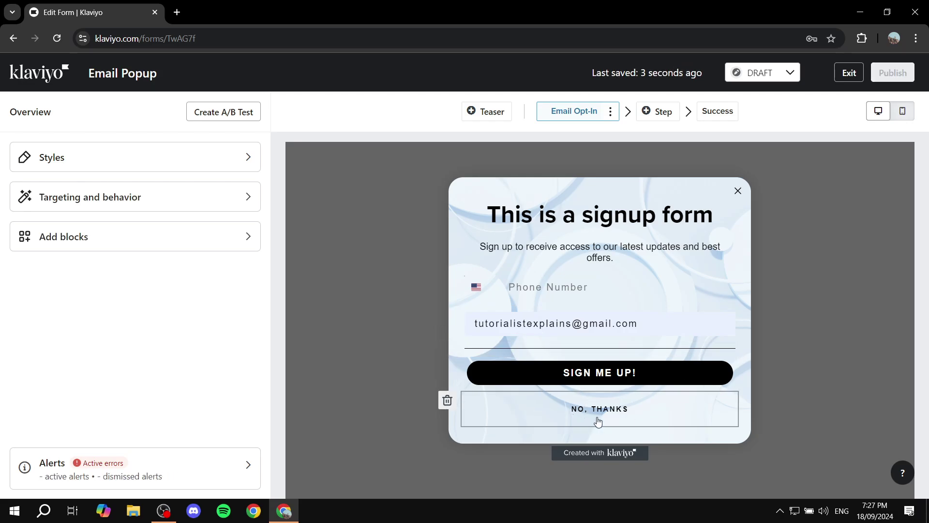
Check the NO, THANKS button, then confirm SIGN ME UP! submits to Email List and shows the next step.
click(500, 410)
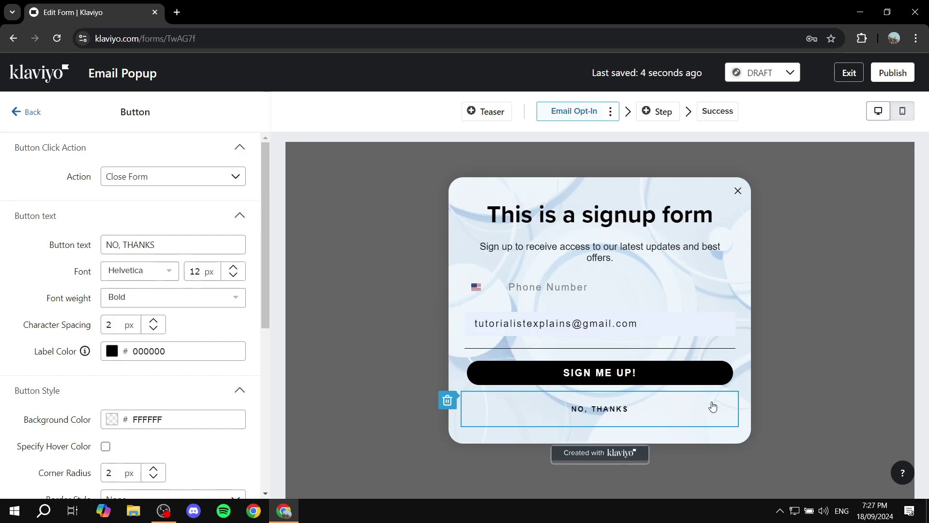
click(642, 381)
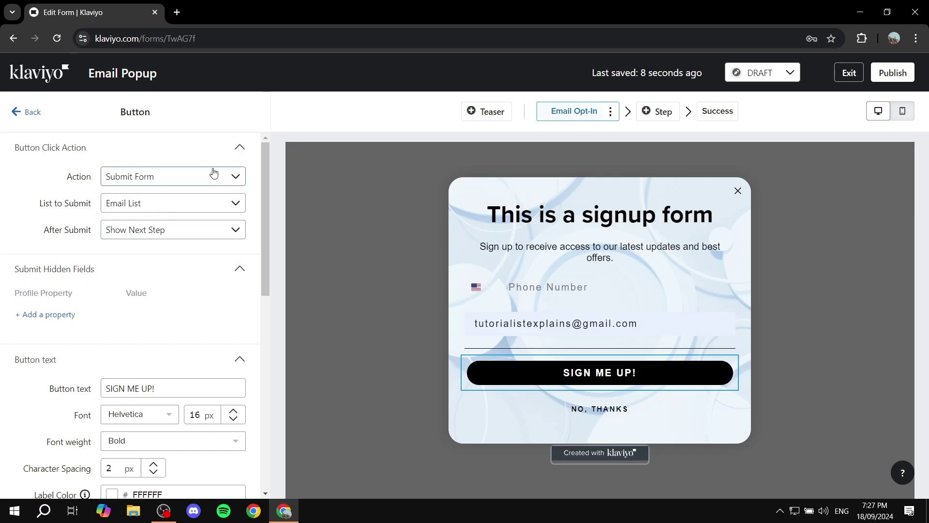
scroll(169, 228, down, 4)
scroll(167, 227, up, 4)
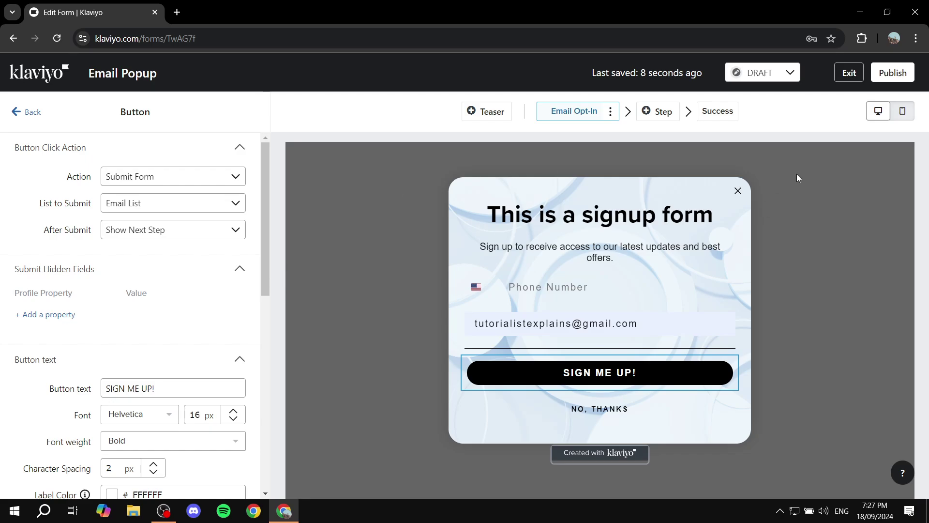
click(891, 77)
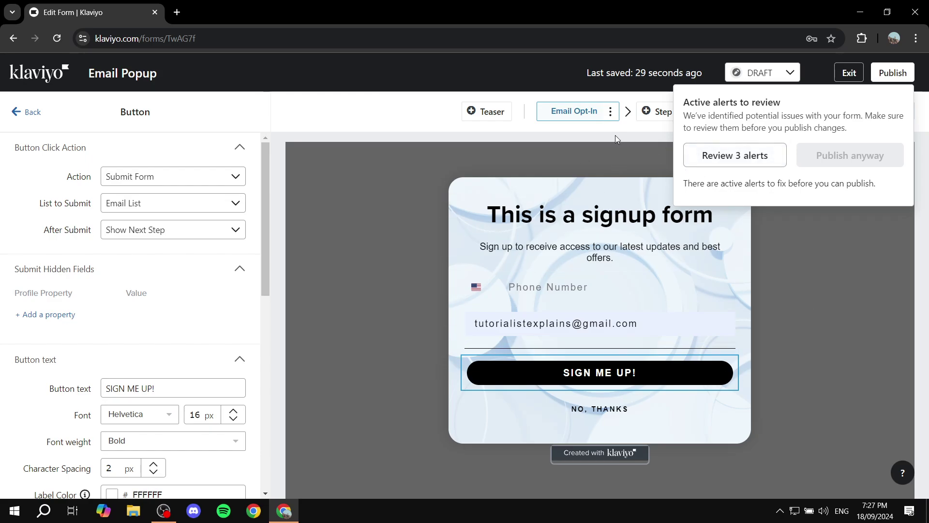
click(876, 77)
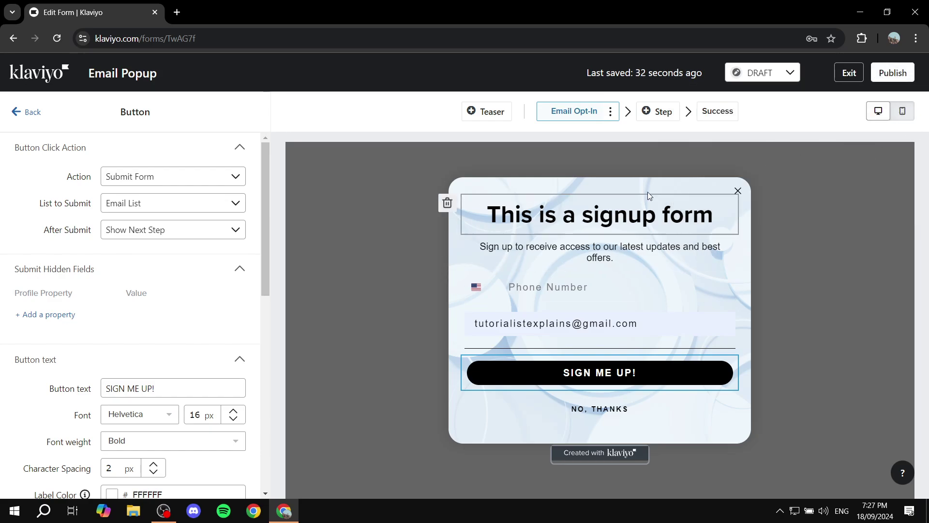